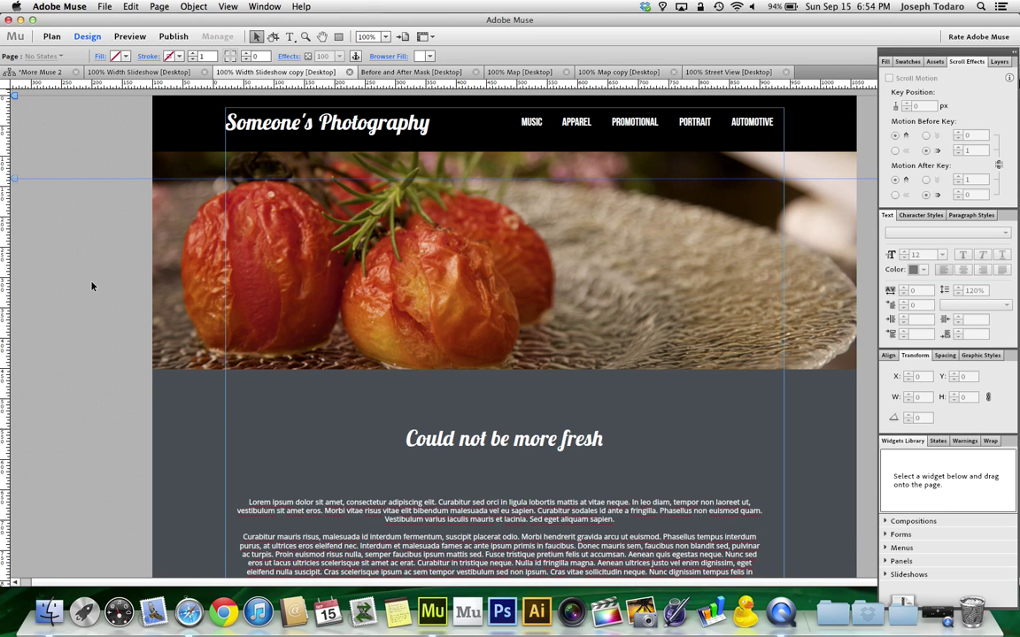
- Preview the slideshow copy page in Safari and widen the browser window
key("super+shift+e")
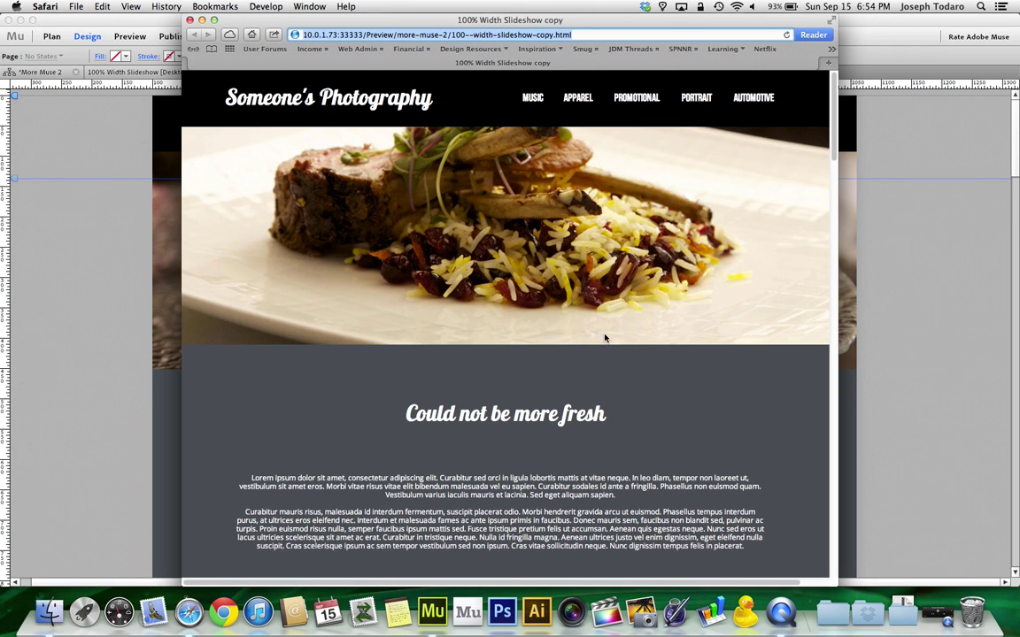
left_click_drag(837, 335, 937, 331)
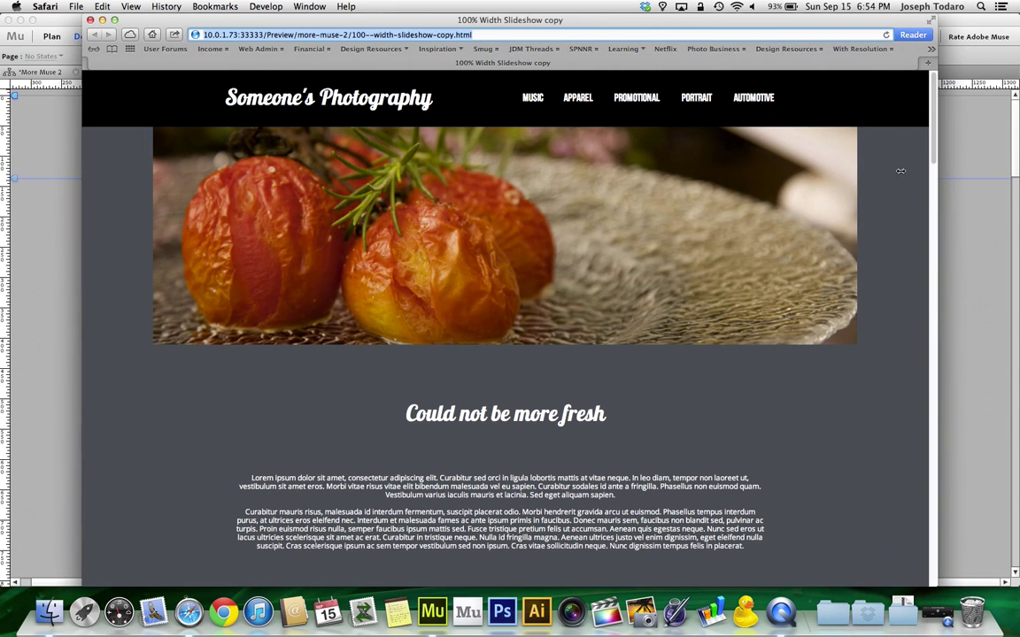
left_click(858, 264)
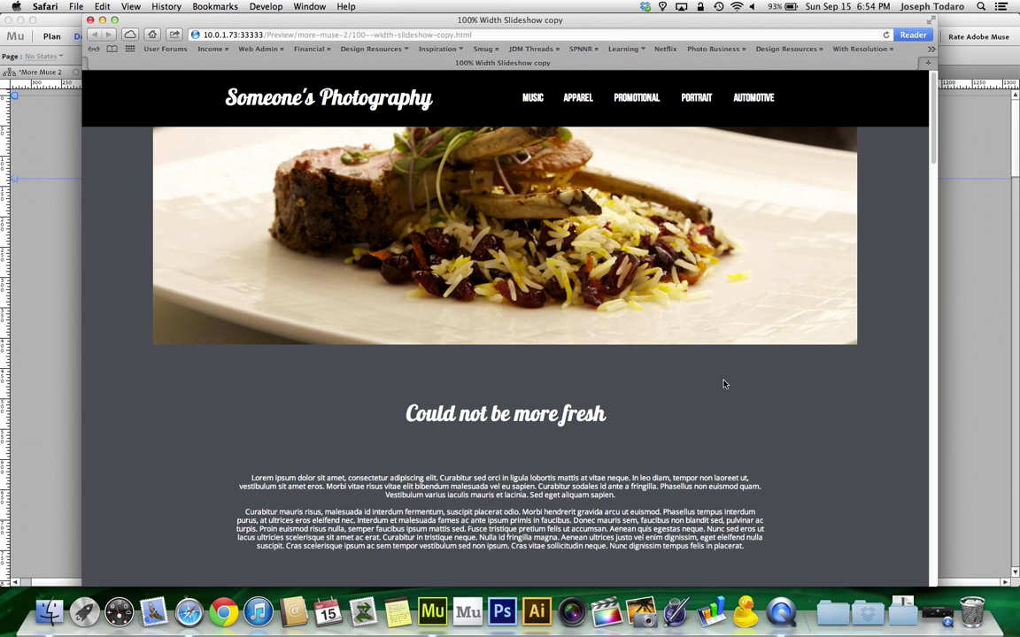
left_click_drag(936, 296, 985, 309)
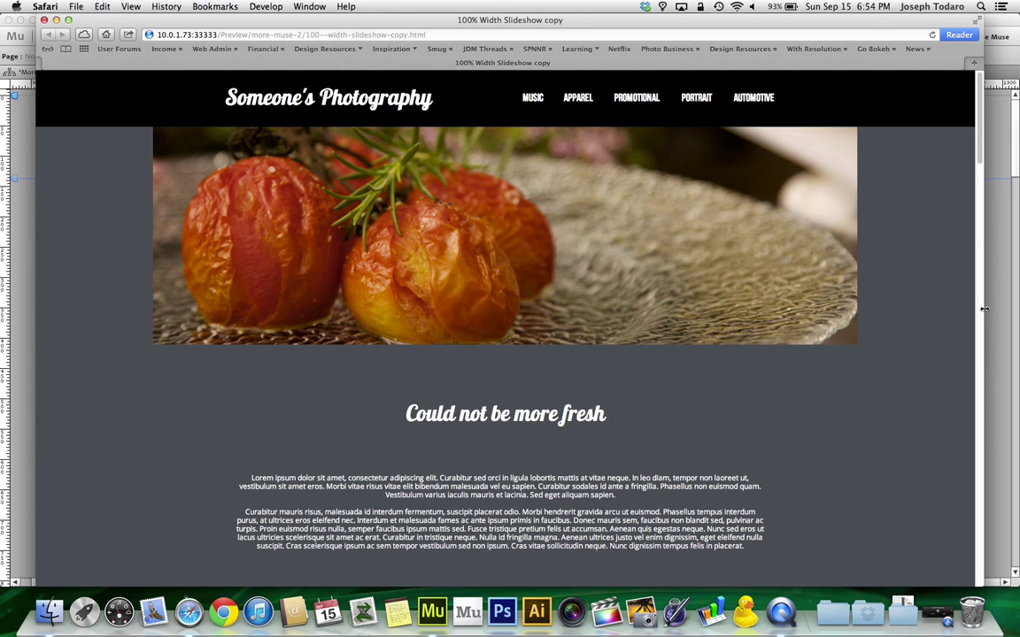
- Scroll the preview up and down, resize the window again, then hide Safari
scroll(894, 306, "down", 5)
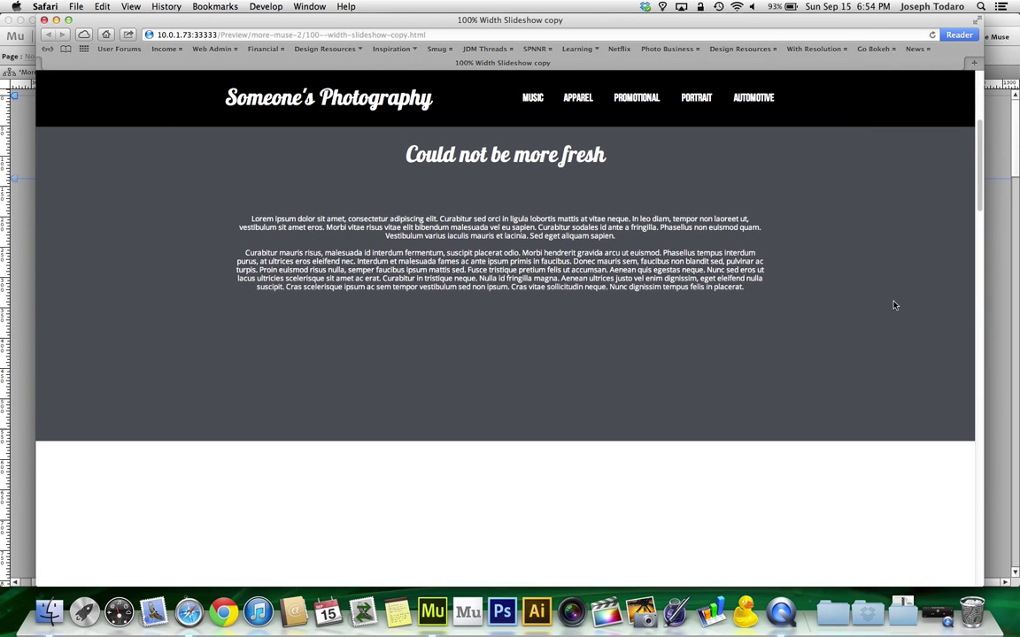
scroll(894, 306, "down", 2)
scroll(894, 305, "up", 4)
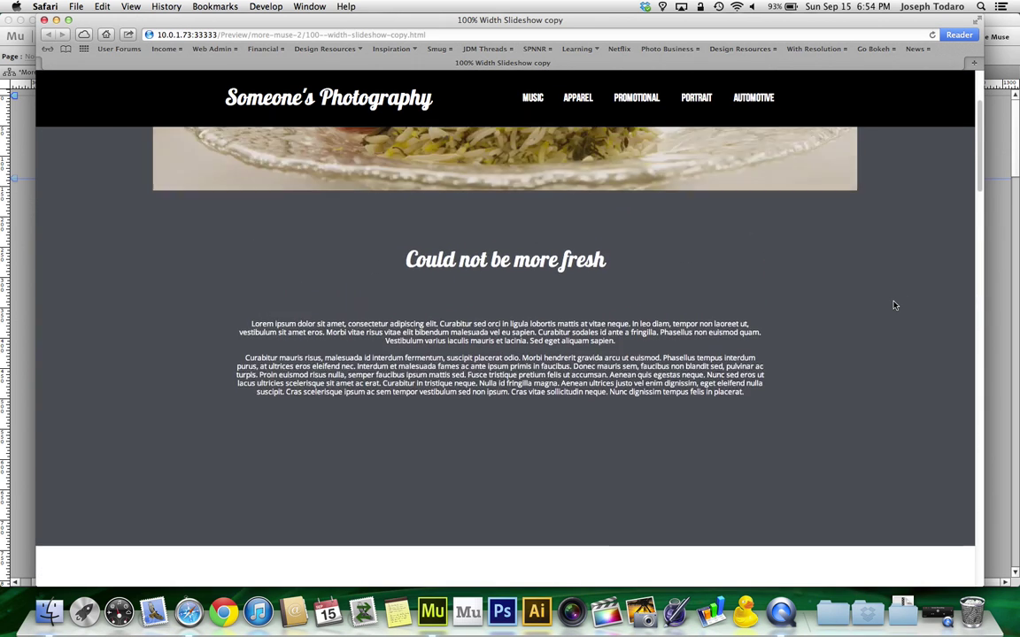
scroll(894, 305, "up", 1)
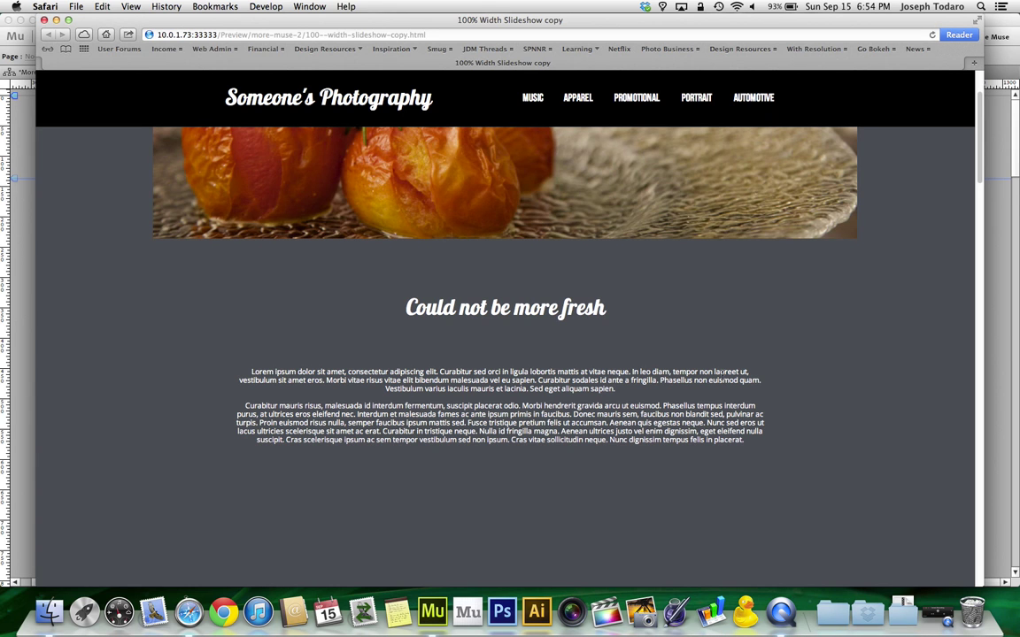
scroll(721, 373, "up", 3)
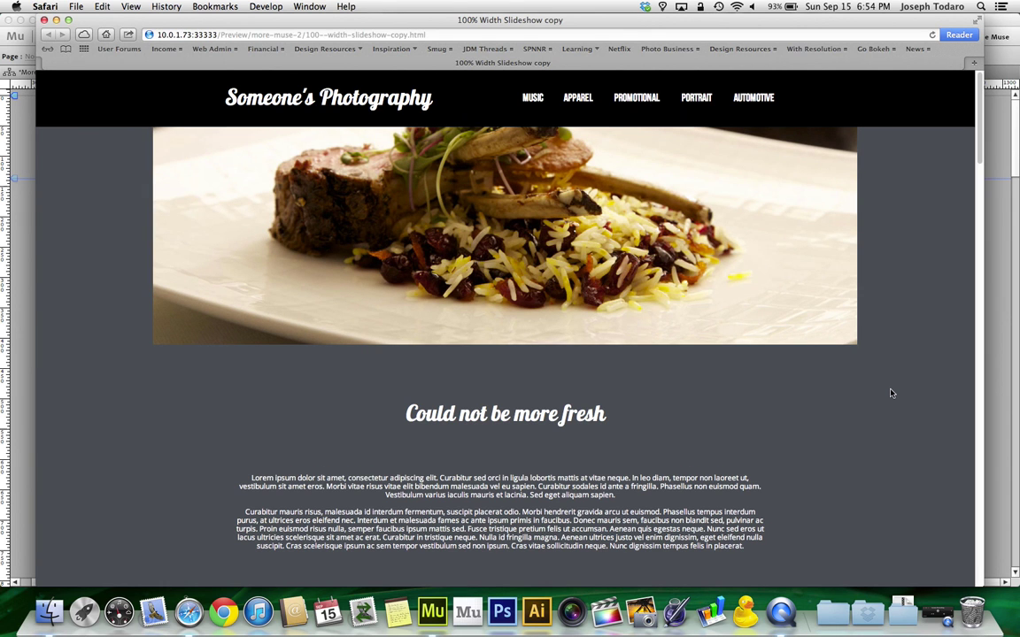
left_click_drag(984, 364, 936, 367)
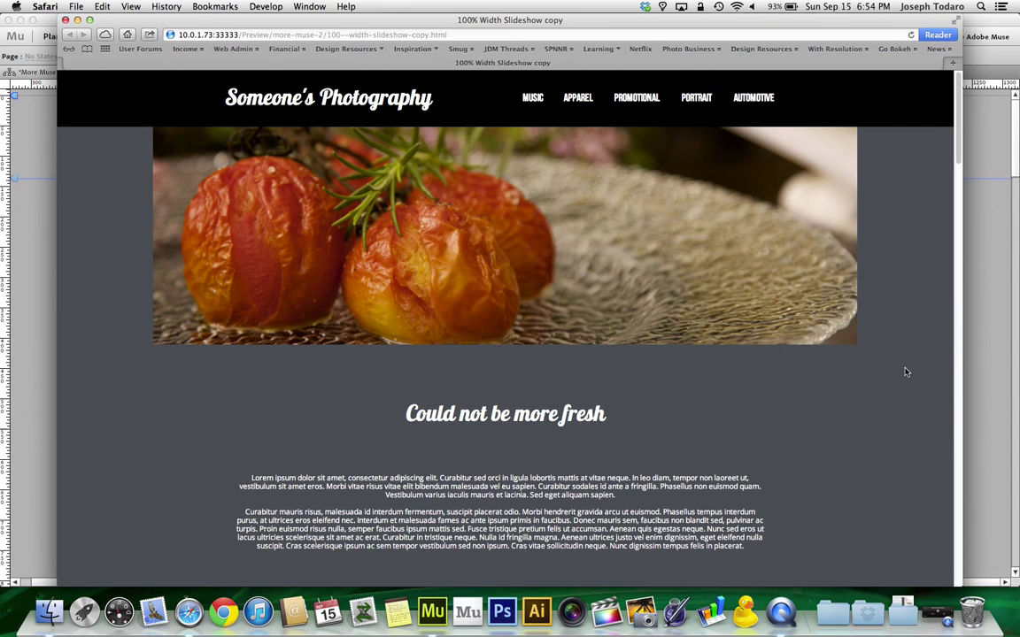
key("super+q")
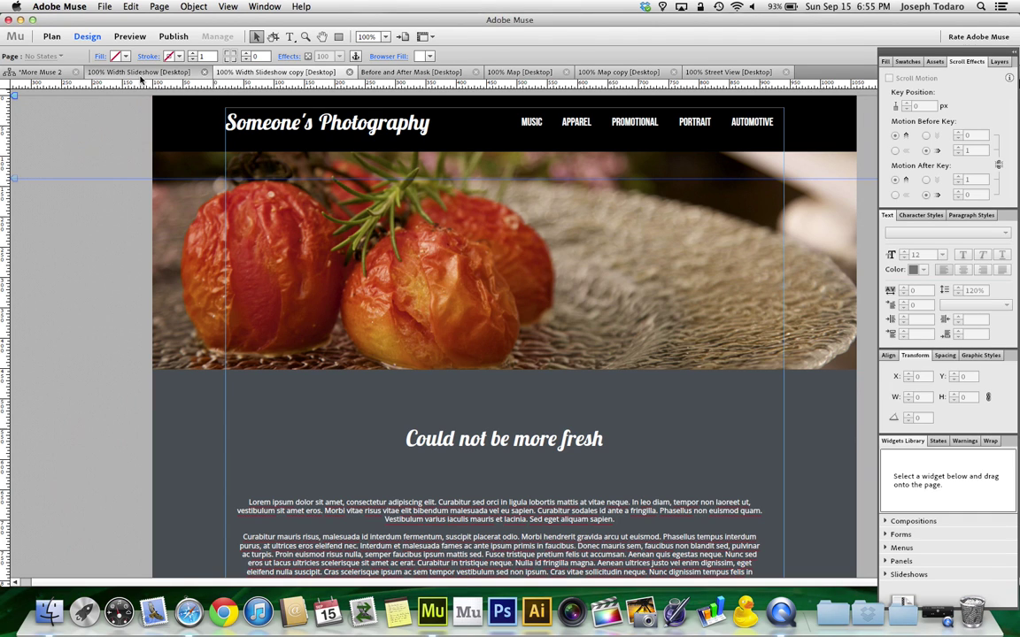
- Switch to the 100% Width Slideshow [Desktop] page and scroll across its wide slideshow
left_click(139, 73)
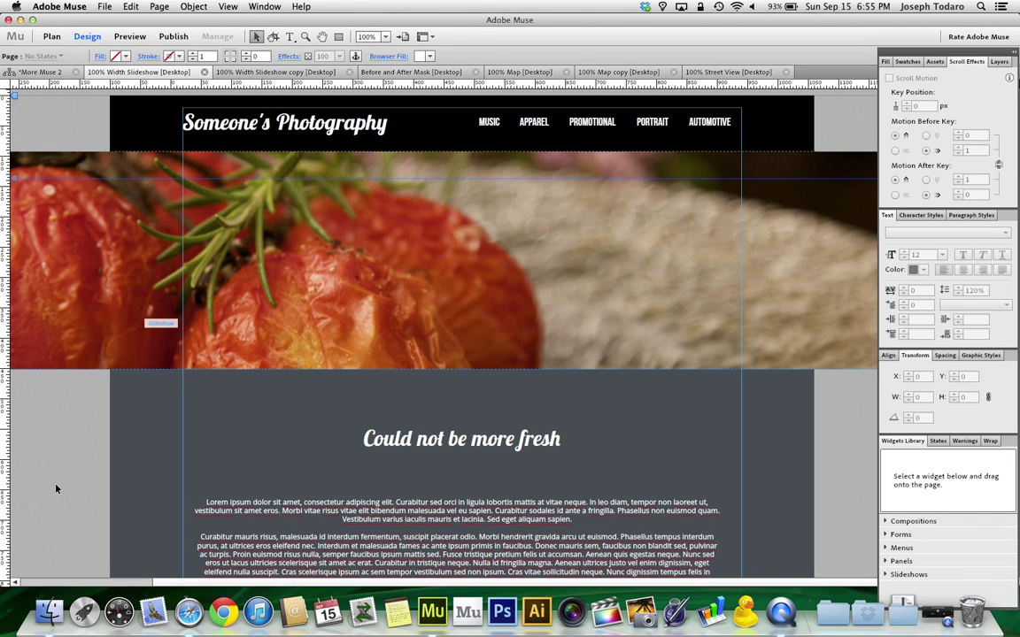
left_click_drag(295, 583, 262, 587)
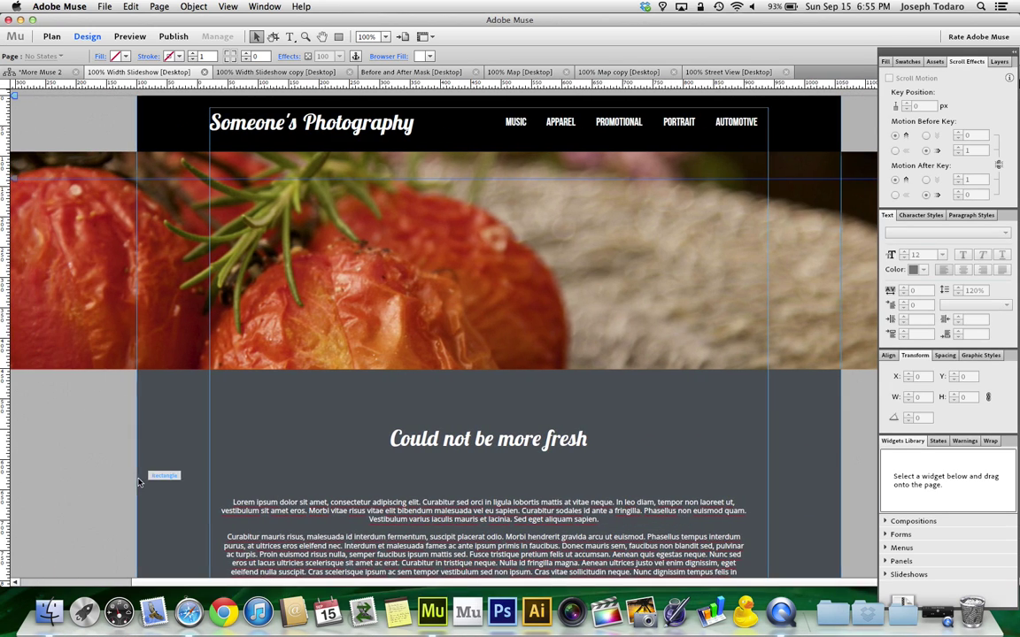
- Hide the side panels, preview the 100% Width Slideshow page in Safari, and resize the window
key("Tab")
key("super+alt+e")
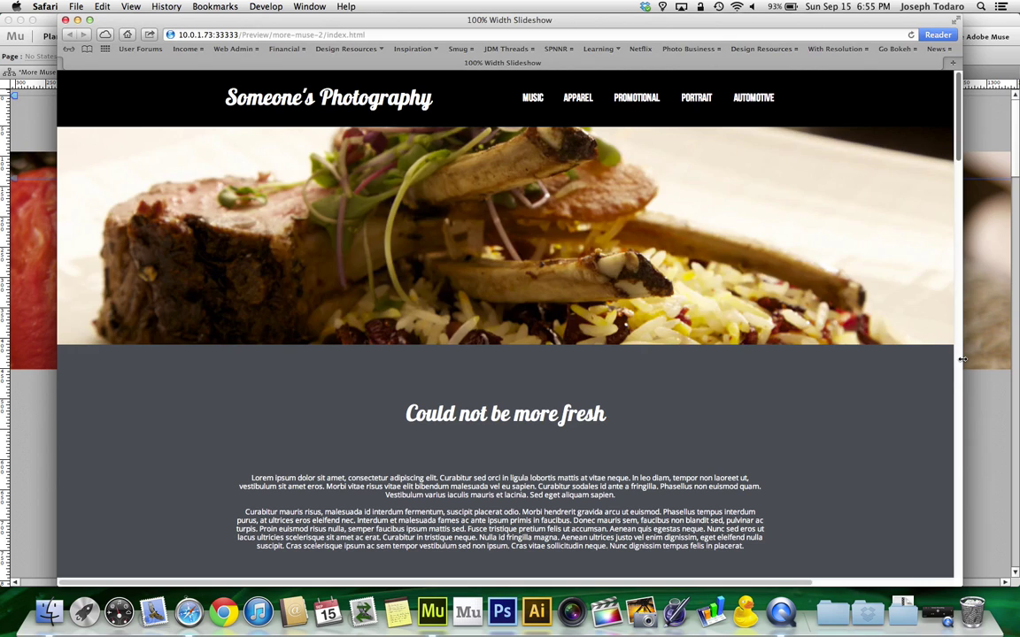
left_click_drag(959, 361, 1019, 359)
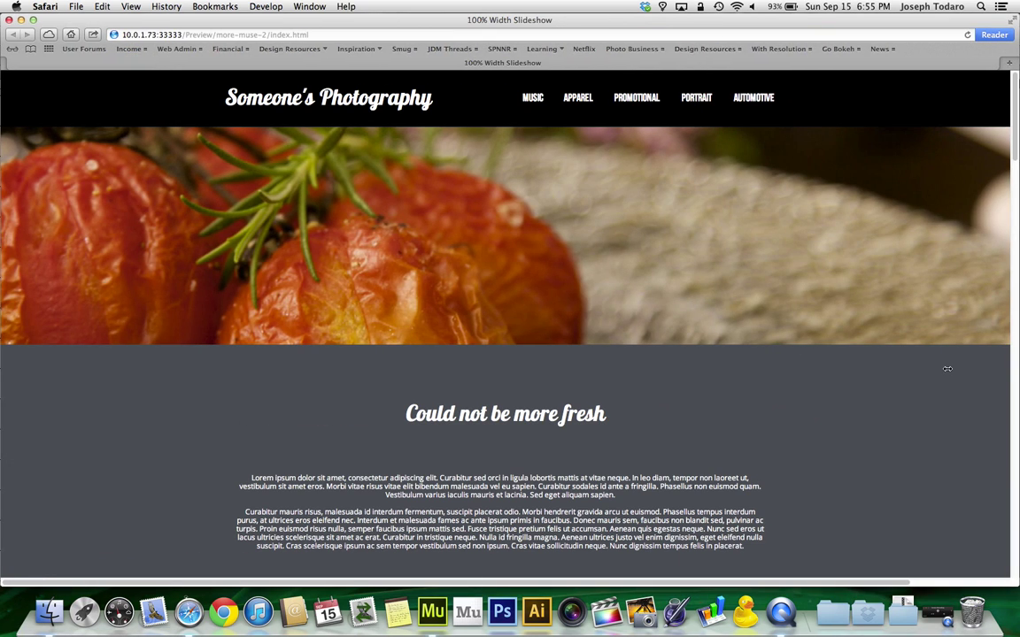
left_click_drag(1019, 359, 841, 380)
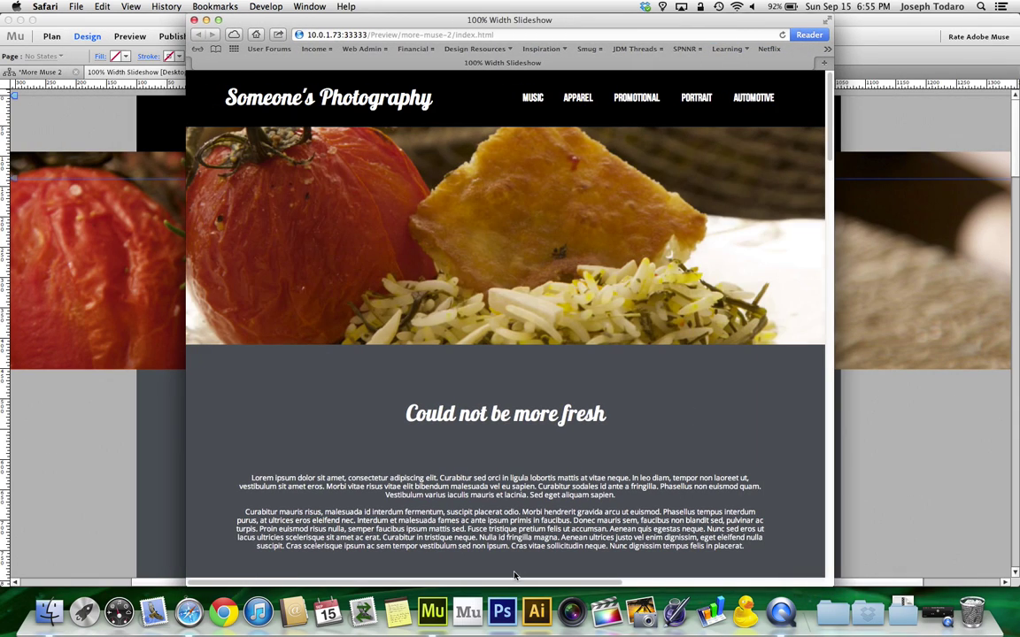
mouse_move(514, 581)
left_mouse_down()
mouse_move(697, 577)
mouse_move(511, 579)
left_mouse_up()
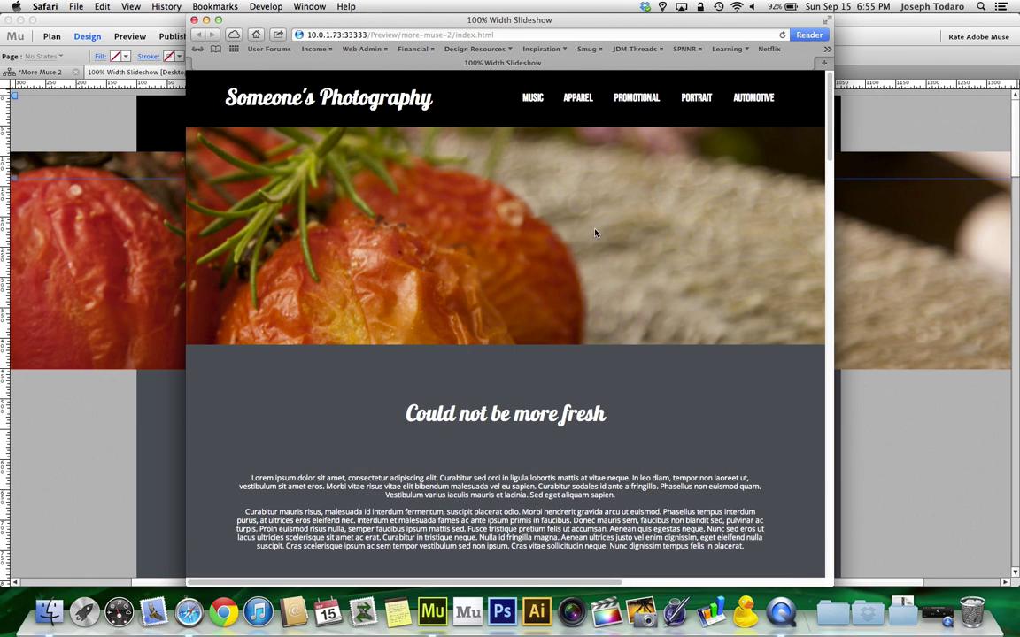
- Scroll the Safari preview left and right to check the horizontal overflow
scroll(708, 248, "right", 8)
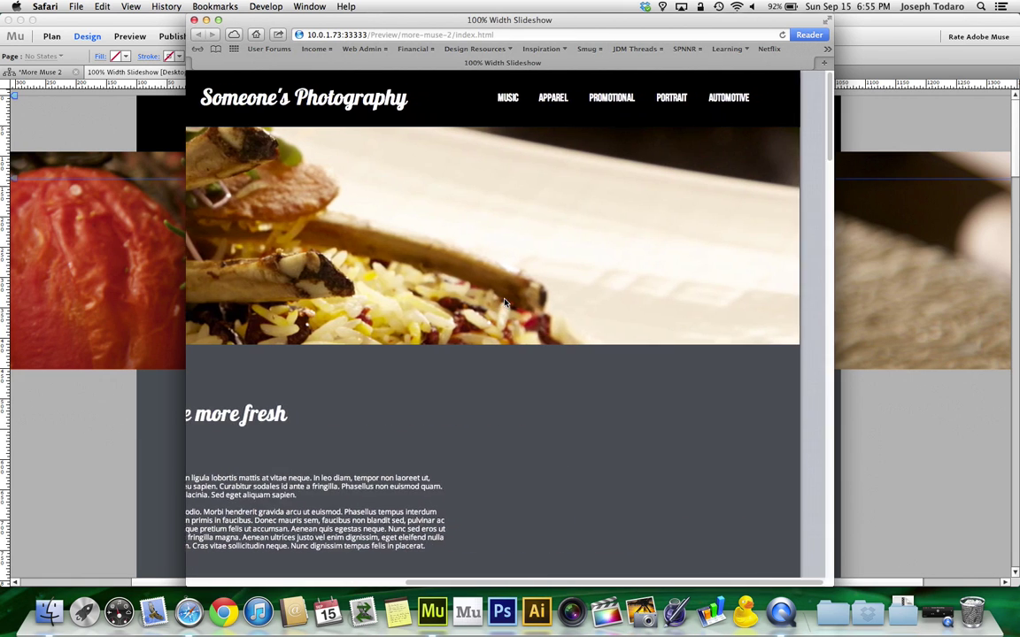
scroll(756, 216, "left", 8)
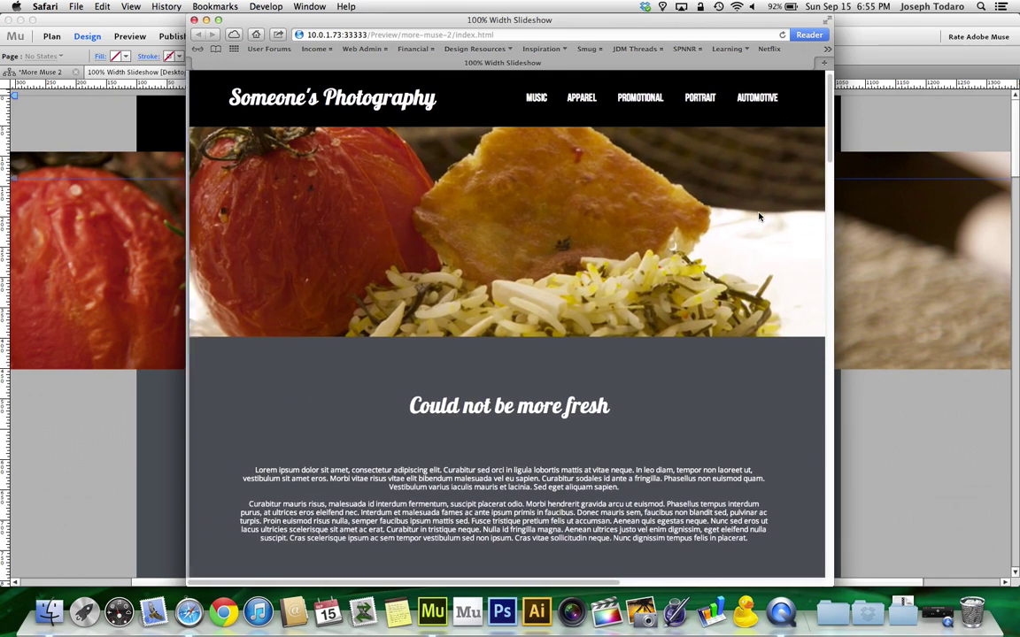
scroll(640, 296, "right", 8)
scroll(640, 297, "left", 8)
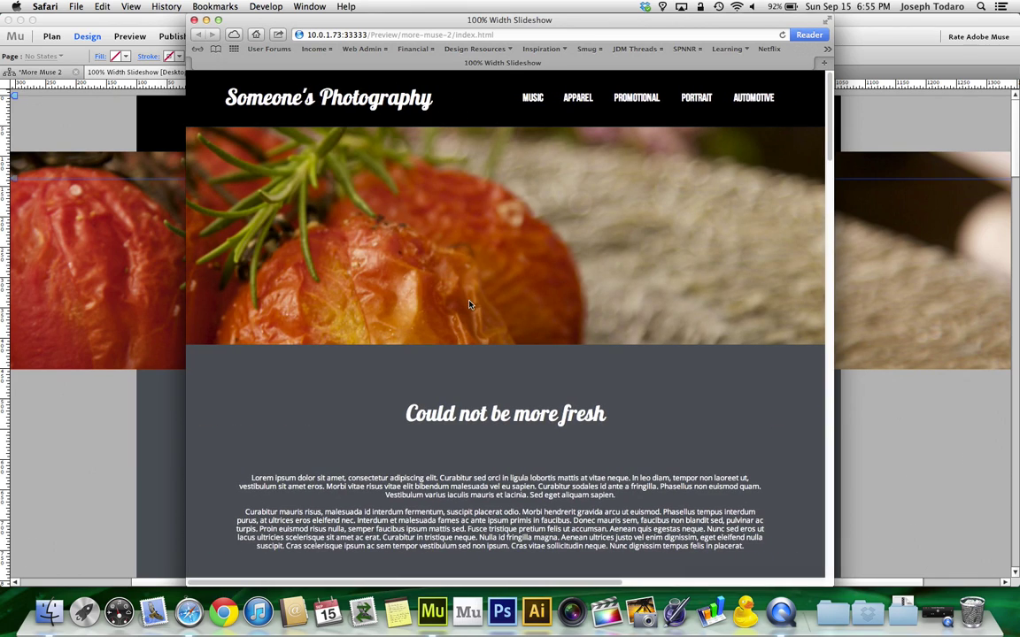
scroll(469, 304, "right", 8)
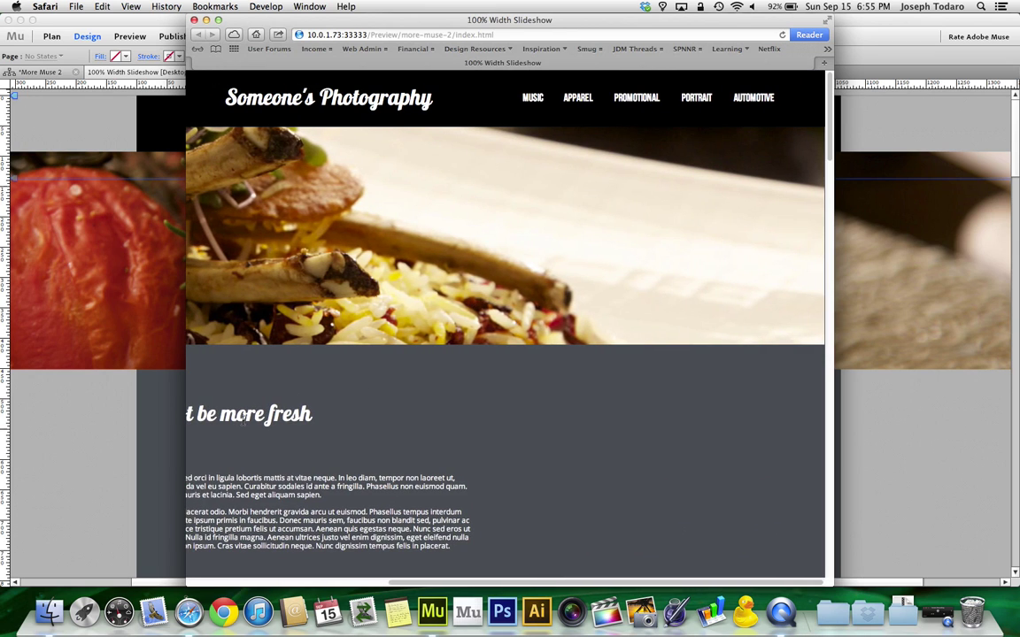
scroll(222, 379, "left", 8)
scroll(532, 460, "right", 8)
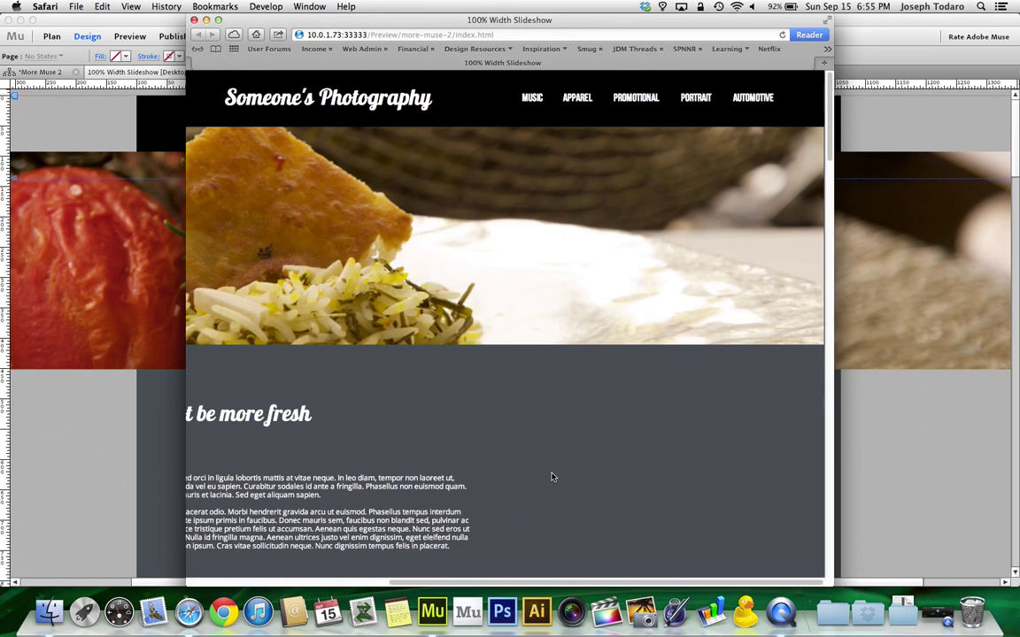
scroll(550, 476, "left", 8)
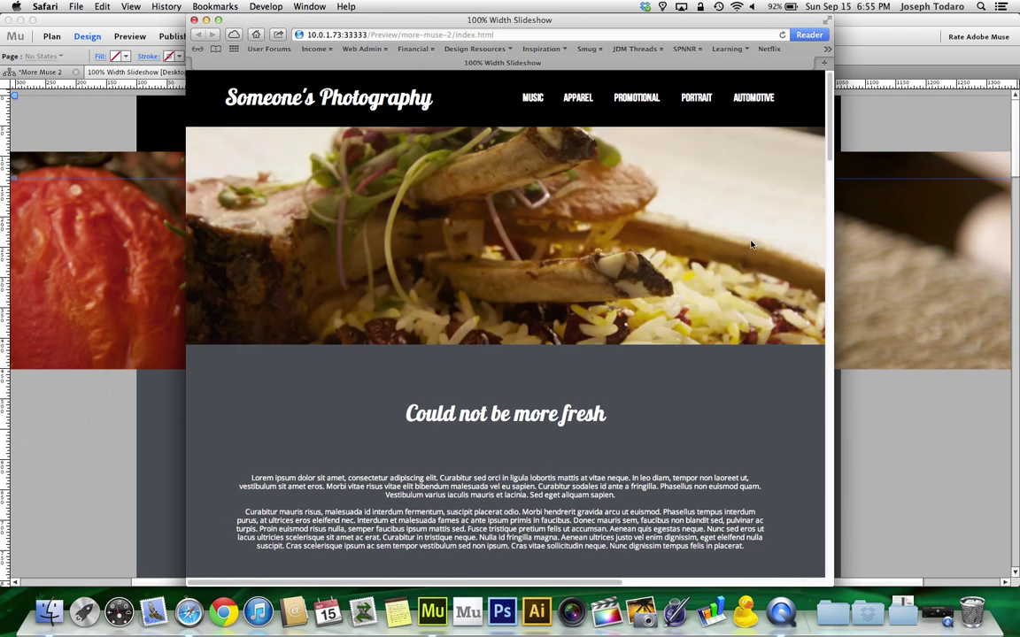
- Widen the browser window, scroll sideways, then make it narrower again
left_click_drag(836, 257, 941, 258)
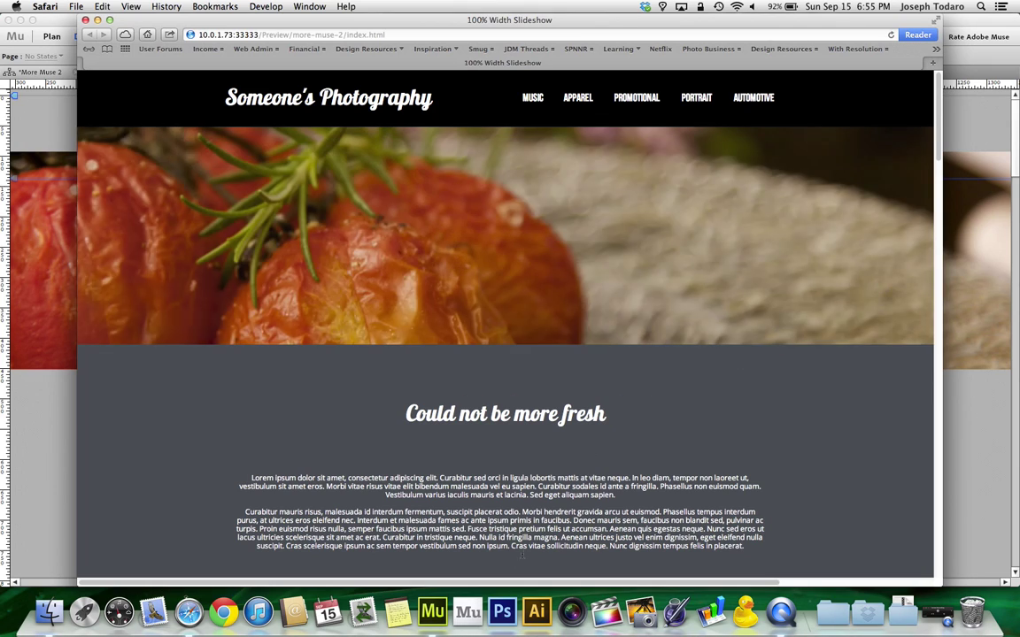
scroll(523, 565, "right", 5)
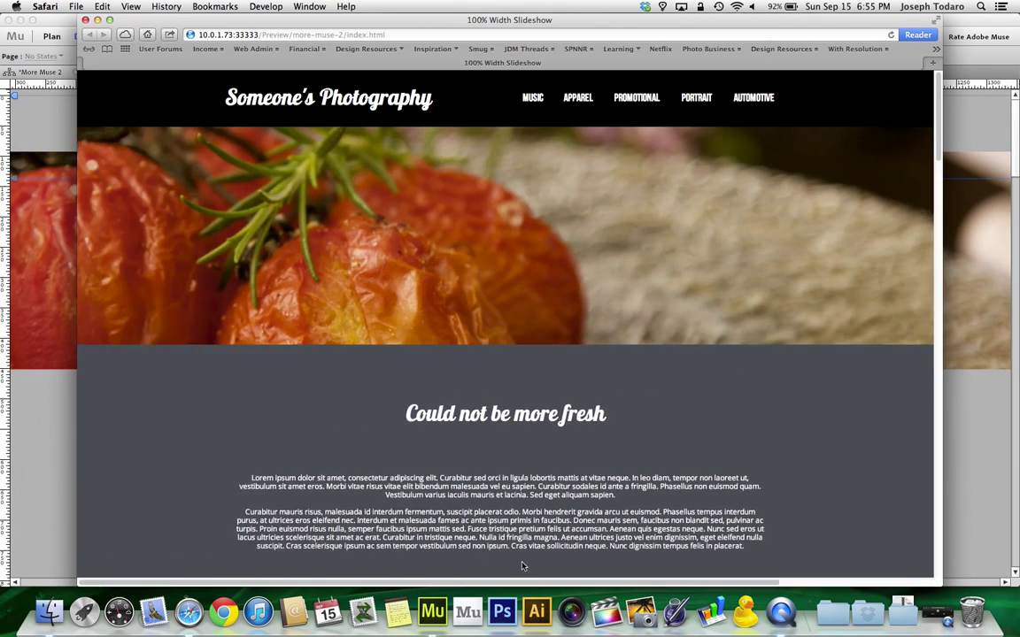
scroll(523, 565, "left", 7)
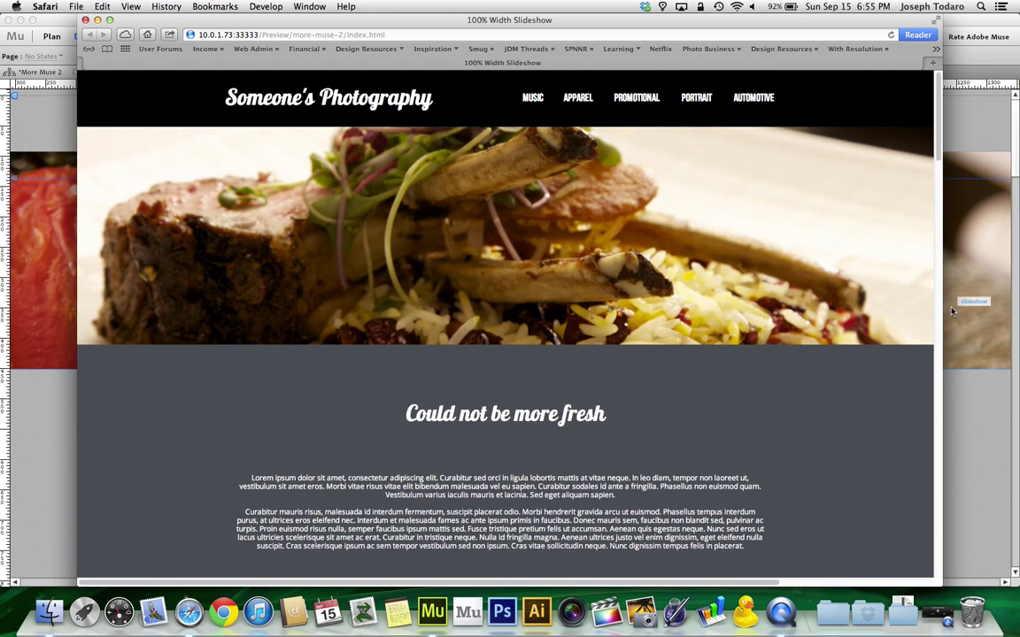
left_click_drag(918, 308, 803, 308)
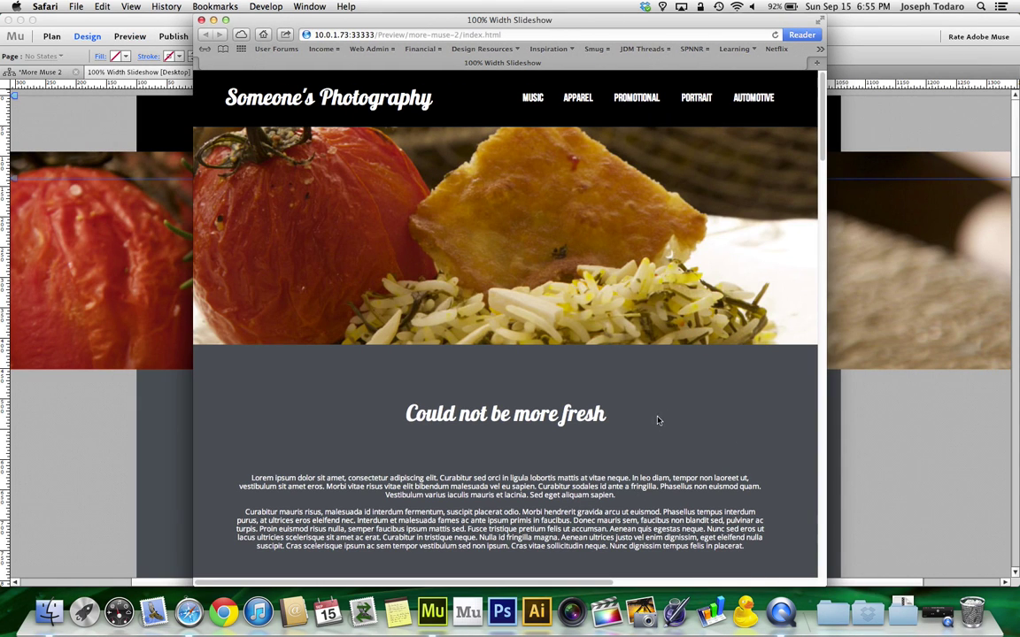
- Close the preview and select the wide slideshow in Muse (X -530, W 2020, H 359)
key("super+w")
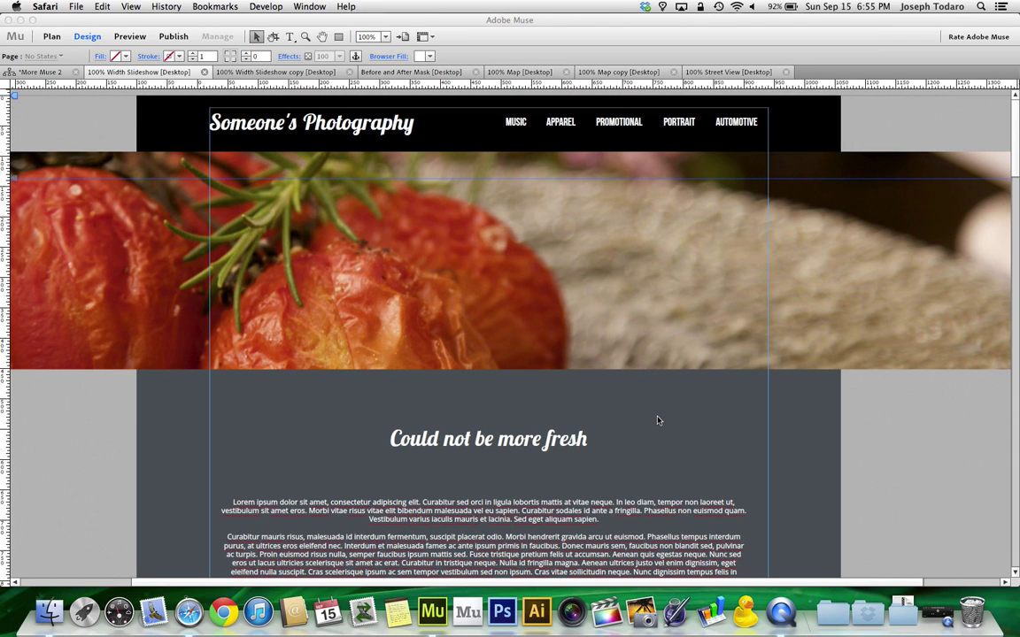
left_click(52, 373)
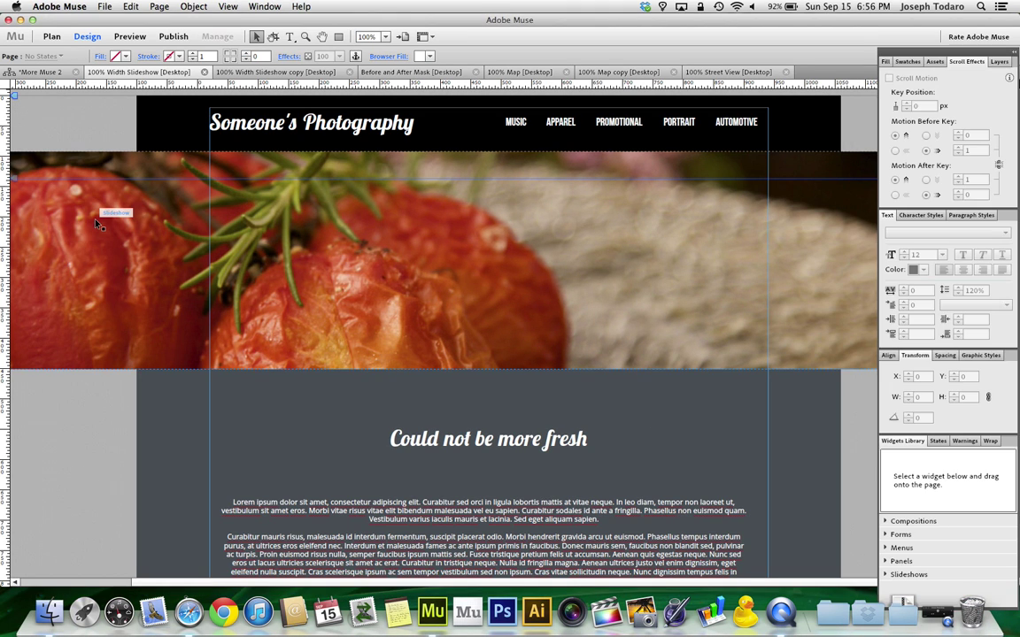
left_click(96, 222)
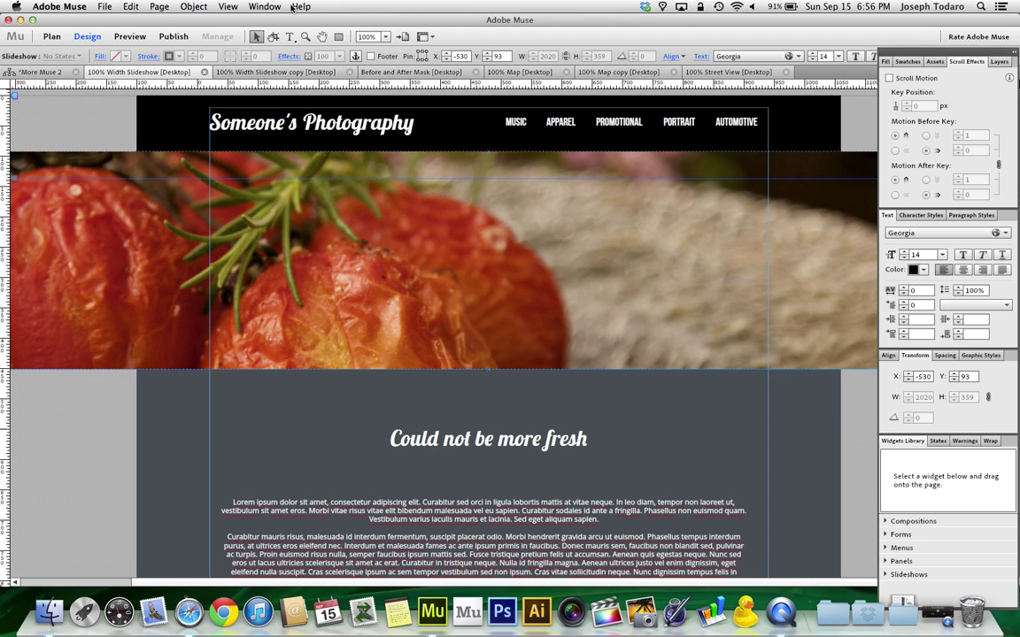
- Enable Scroll Motion on the slideshow image with key position 0 and motion values 1 and 0
left_click(264, 6)
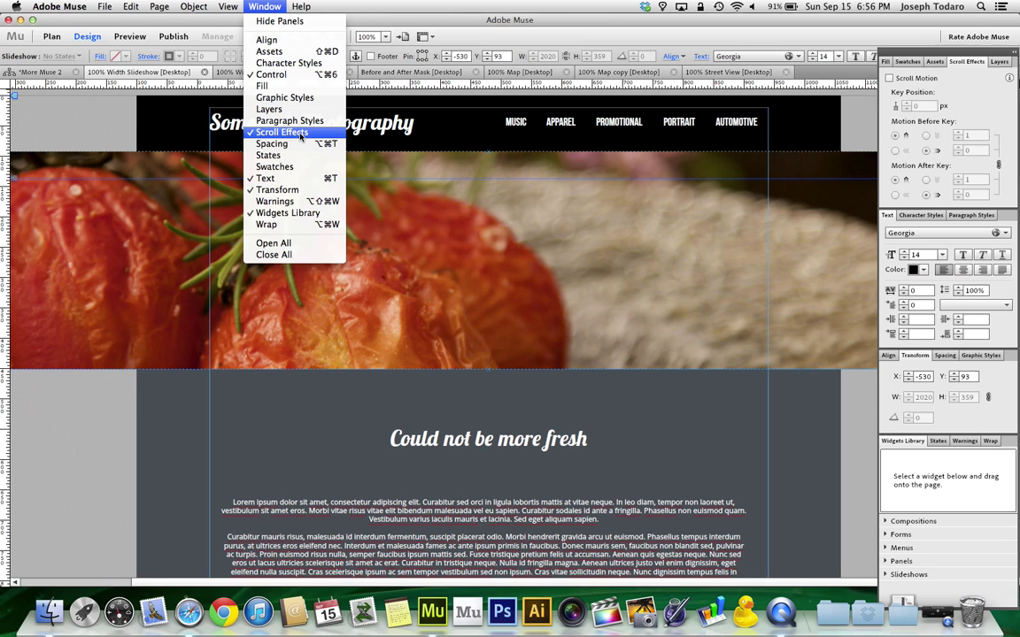
left_click(894, 82)
left_click(890, 79)
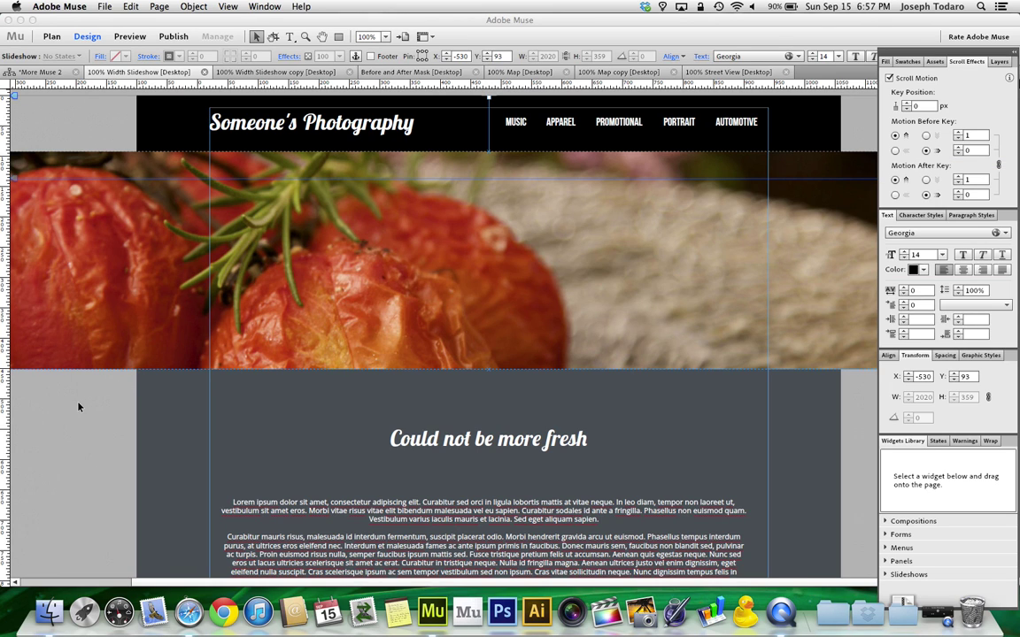
- Deselect, preview in Safari, then move, maximize and resize the window to confirm no horizontal scroll bar
left_click(78, 407)
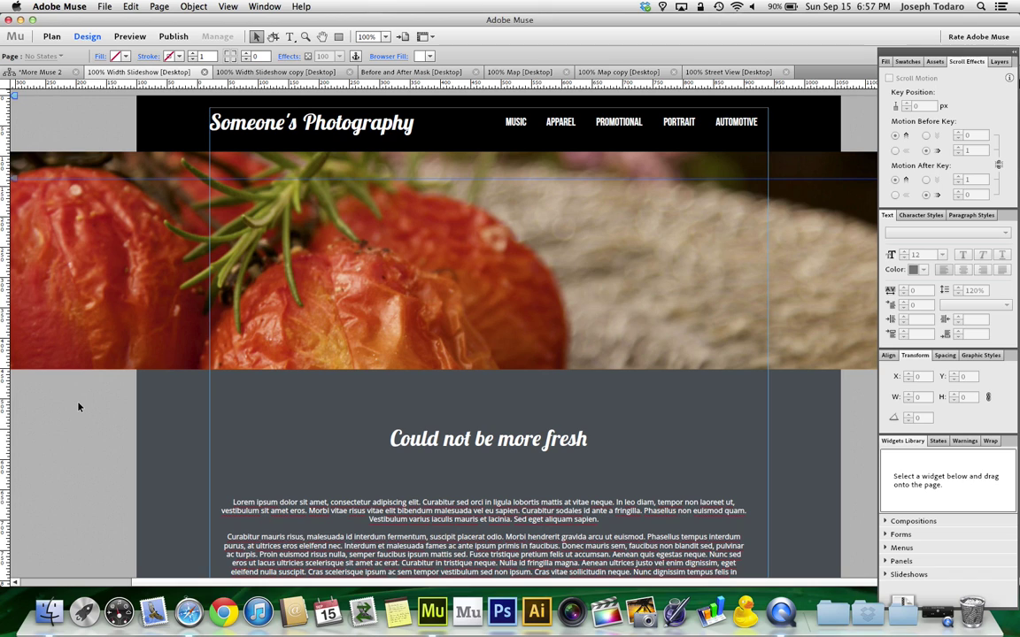
key("super+shift+e")
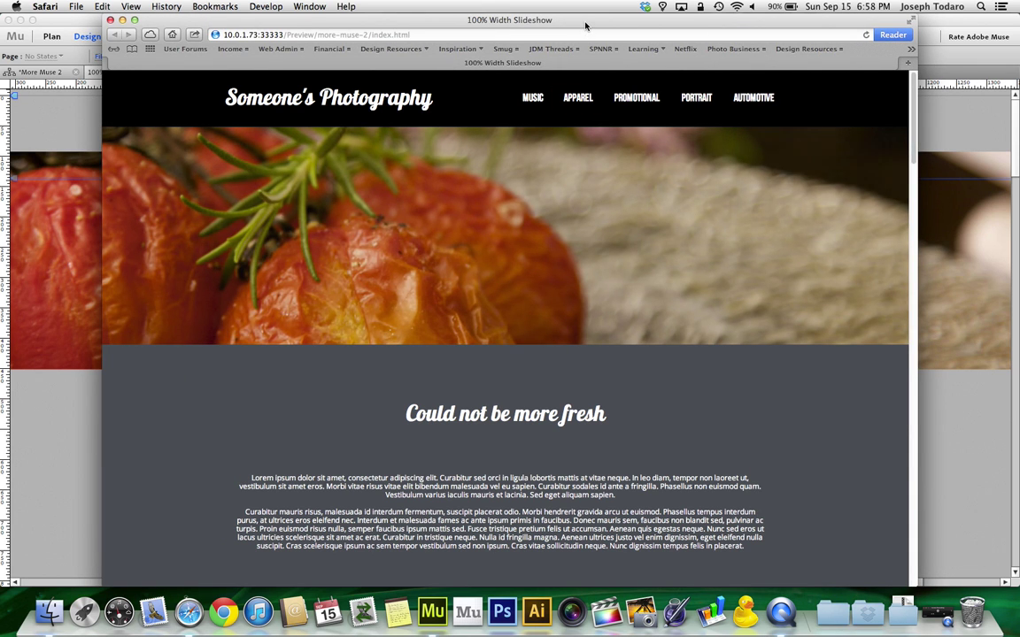
left_click_drag(585, 24, 601, 23)
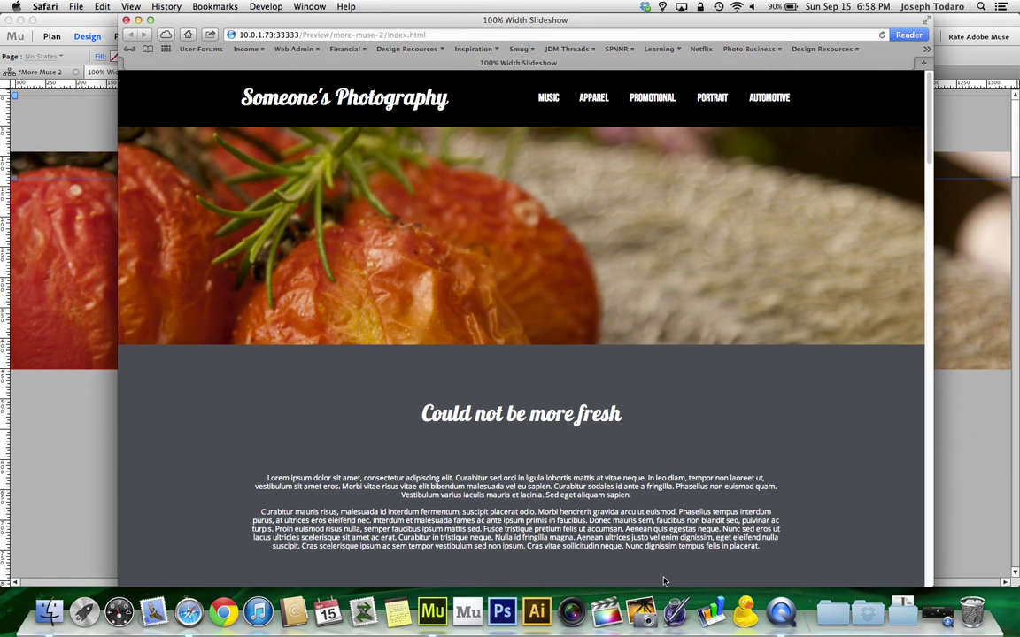
left_click(150, 20)
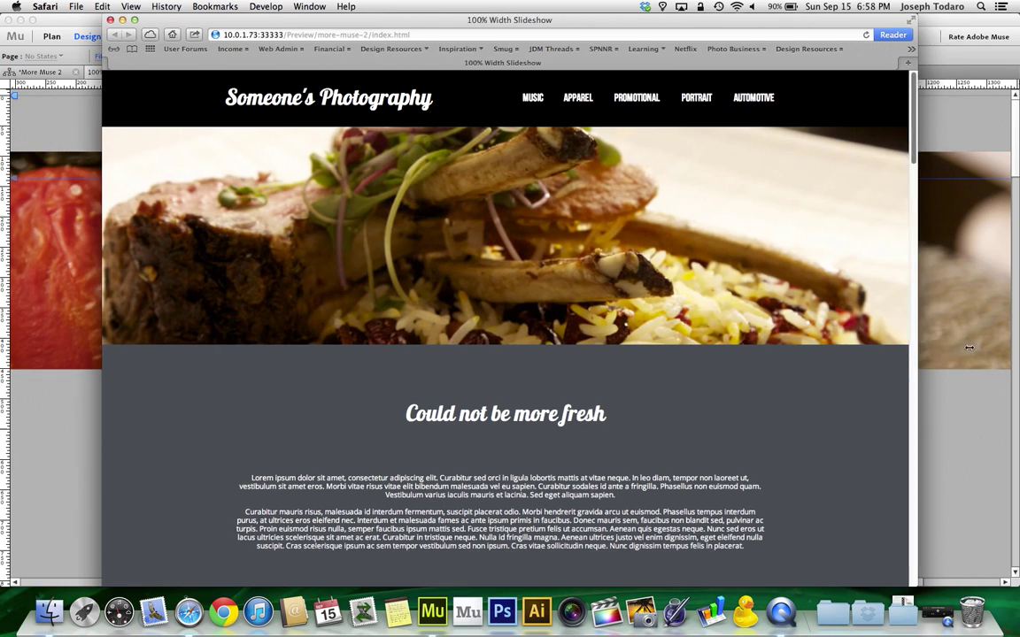
left_click_drag(1010, 336, 885, 335)
mouse_move(142, 162)
left_mouse_down()
mouse_move(2, 162)
mouse_move(44, 175)
mouse_move(3, 174)
mouse_move(150, 175)
left_mouse_up()
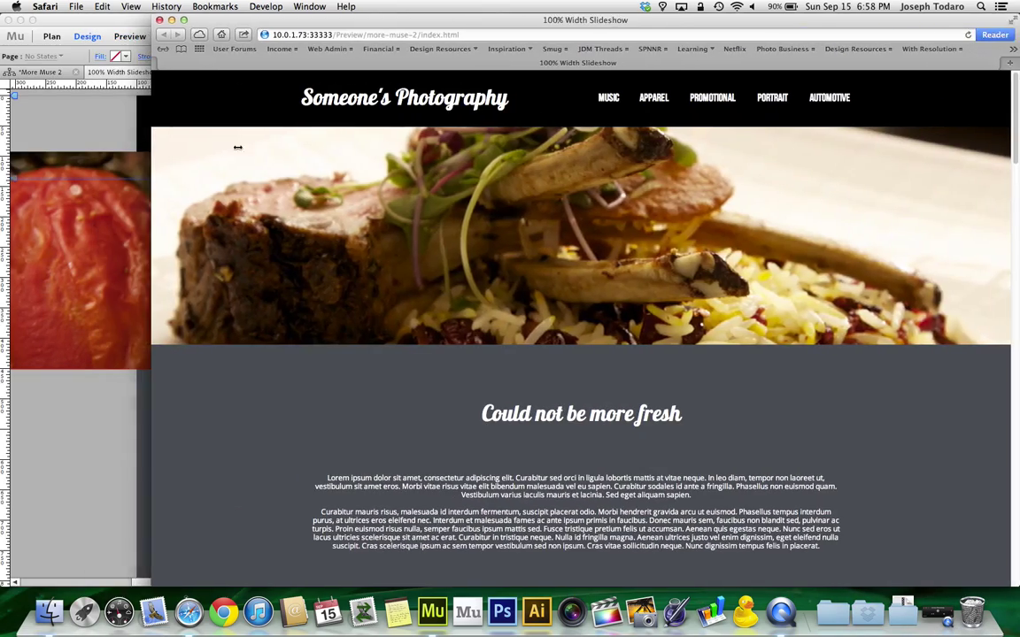
left_click_drag(591, 23, 513, 23)
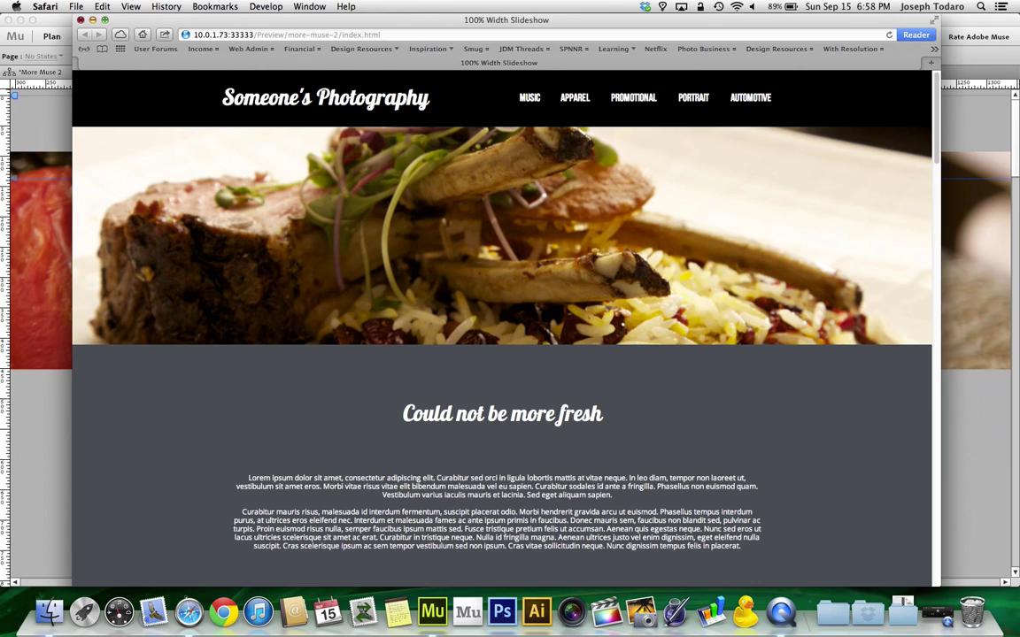
- Close Safari and reselect the slideshow image to confirm Scroll Motion is still enabled
key("super+w")
left_click(194, 393)
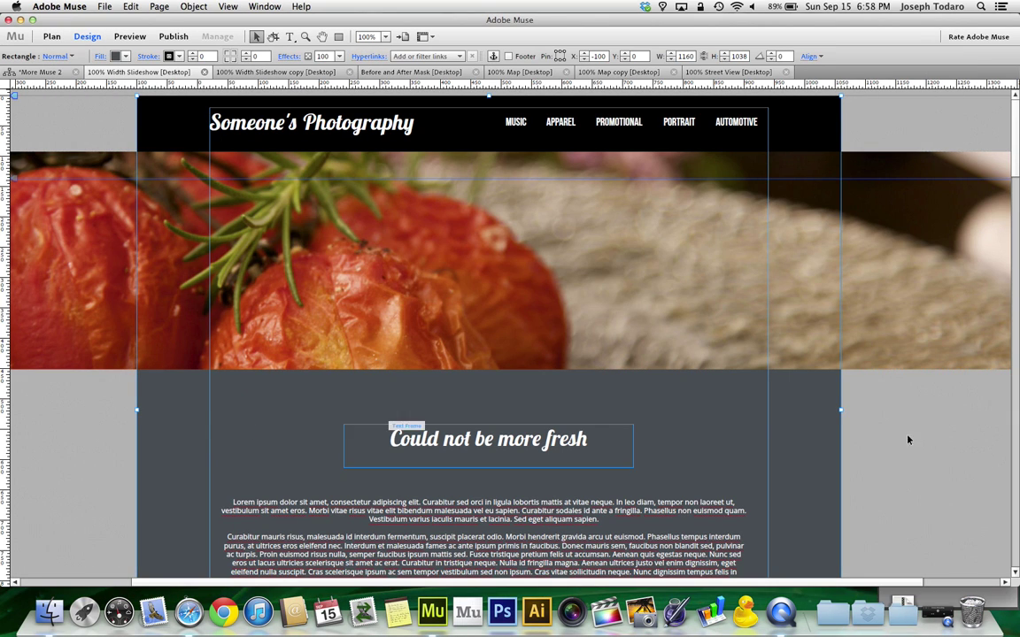
left_click(77, 280)
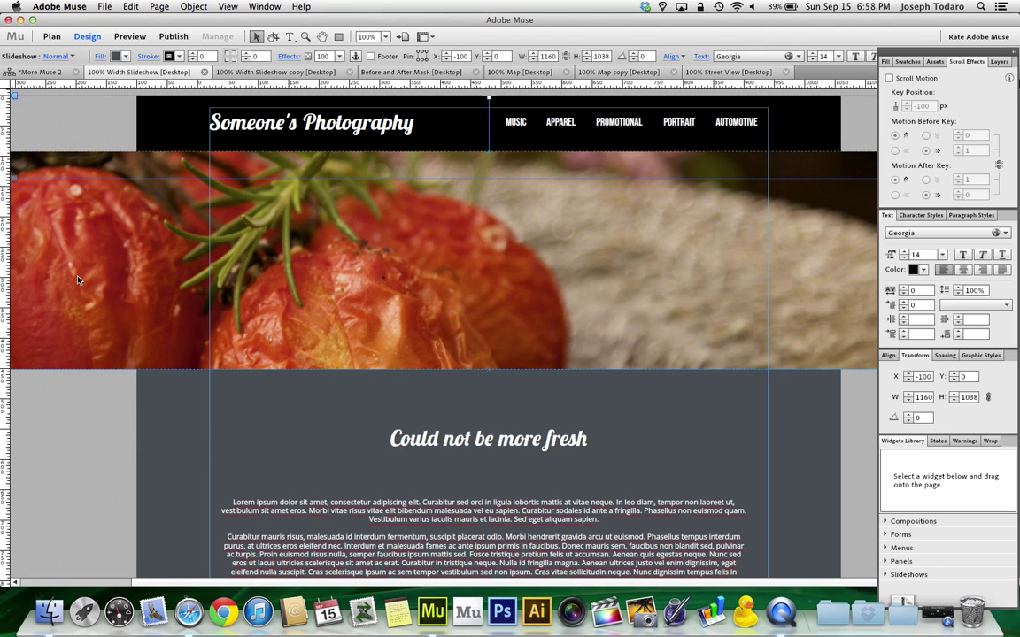
left_click(77, 279)
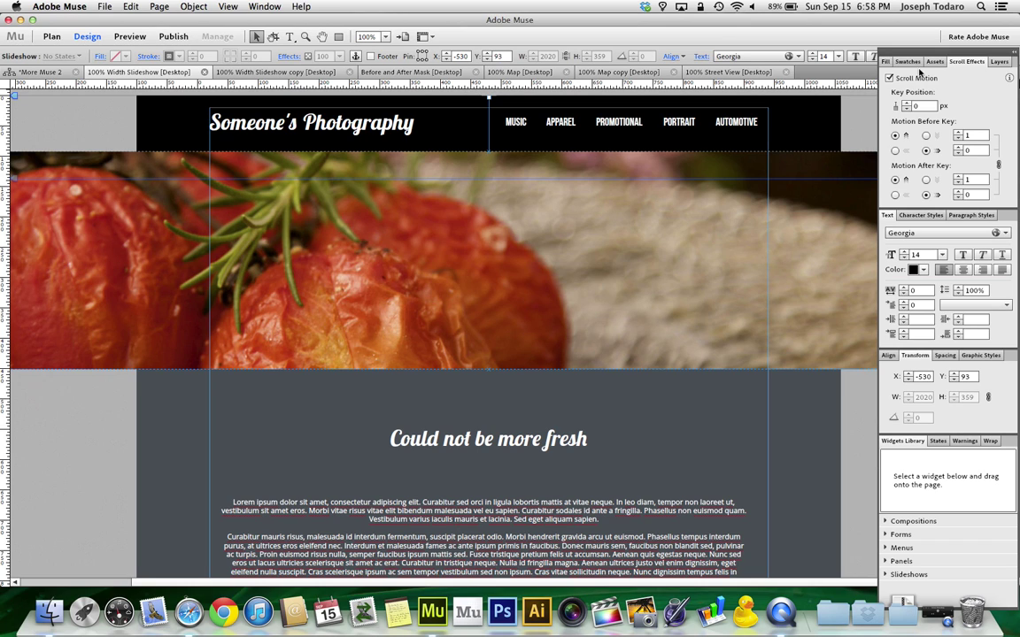